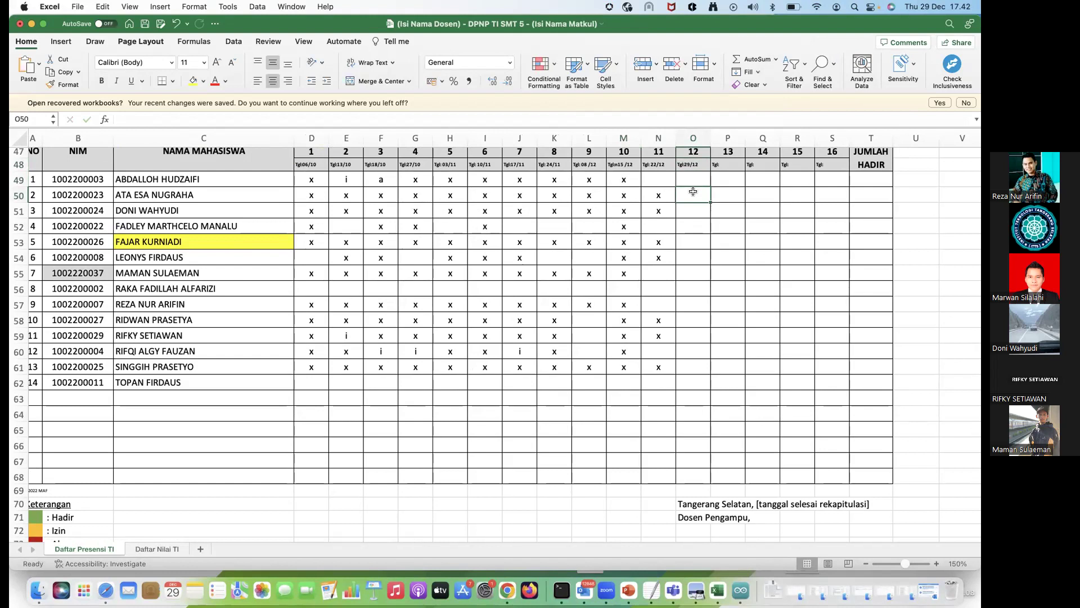
Enter attendance mark "x" for meeting 12 in cells O50 and O53, for students 2 and 5.
text(x)
click(687, 208)
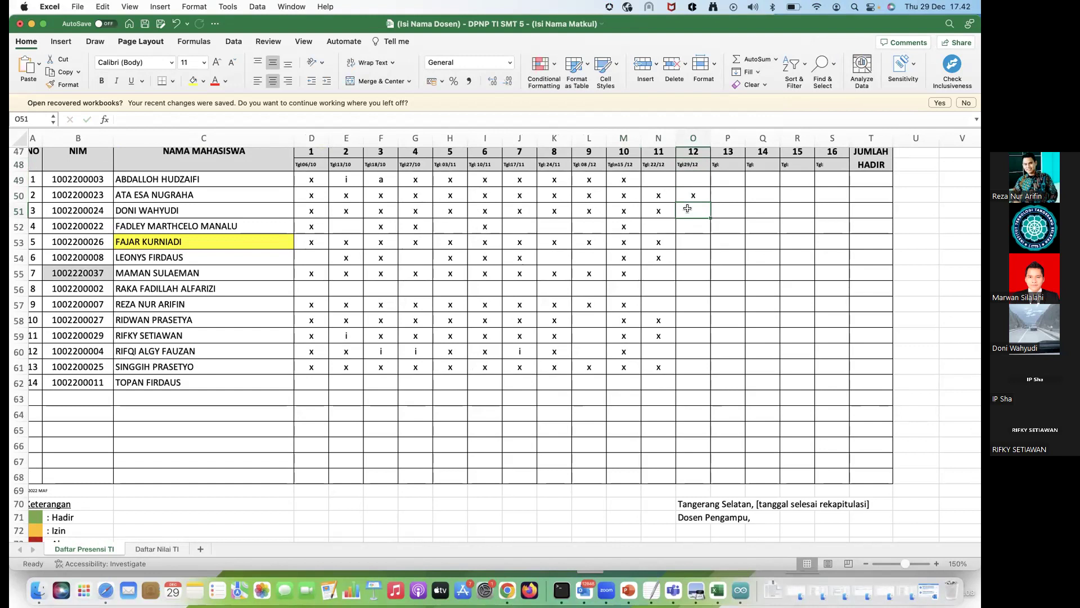
click(696, 219)
click(689, 242)
text(x)
click(685, 251)
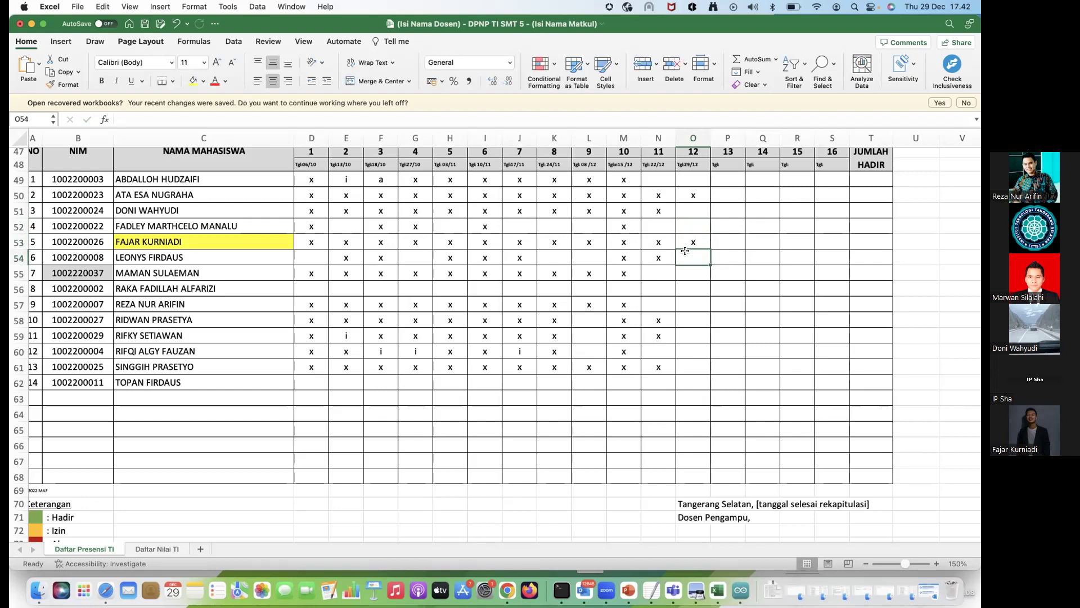
Enter attendance mark "x" for meeting 12 in cell O57, for student 9.
click(682, 270)
click(685, 287)
click(685, 299)
text(x)
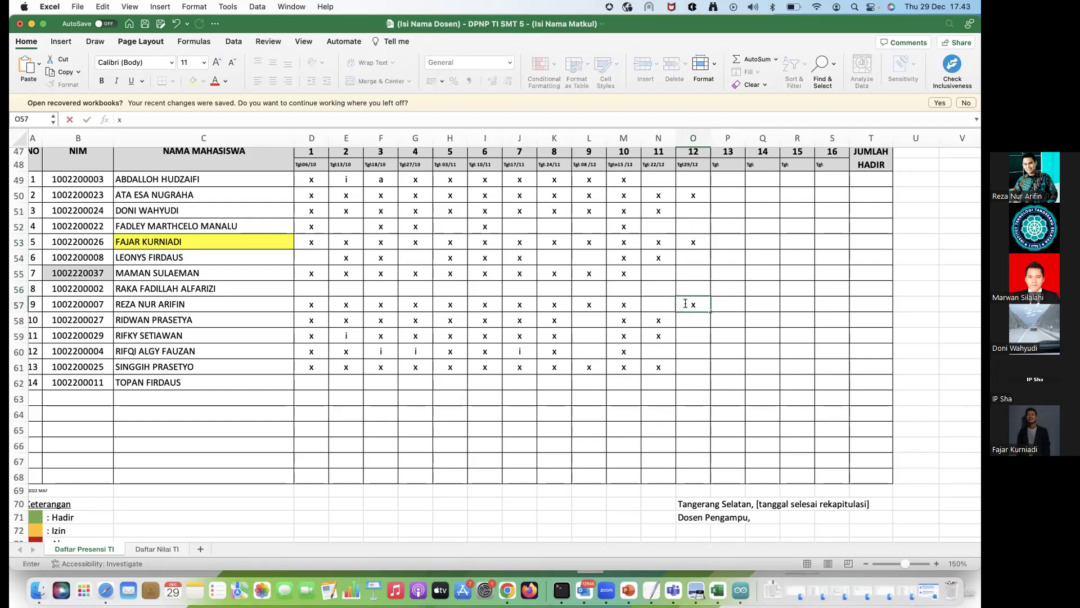
key(Return)
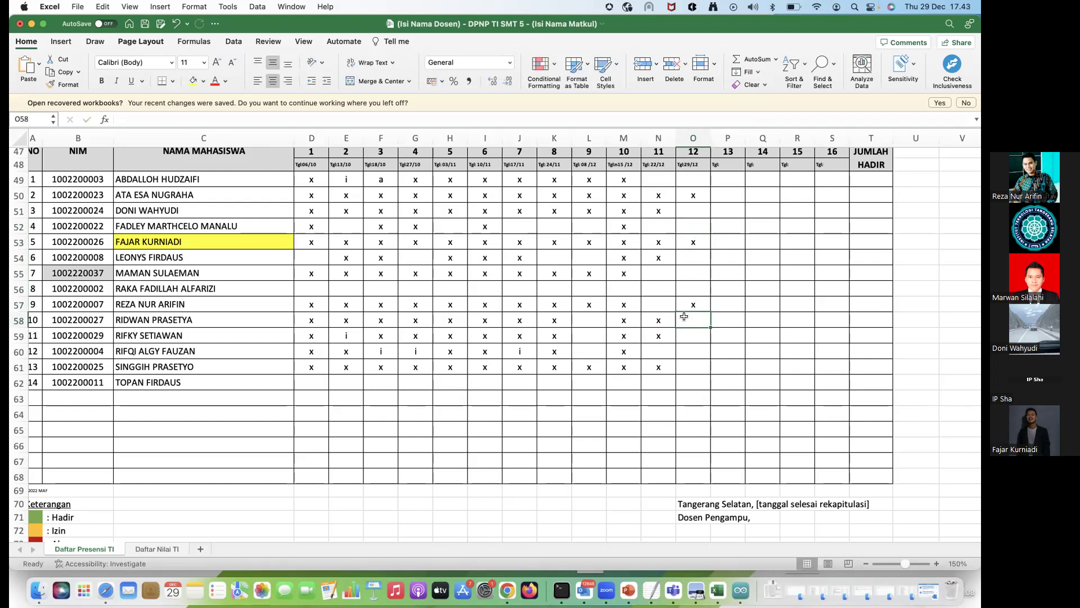
Enter attendance mark "x" for meeting 12 in cell O49, for the first student on the list.
click(661, 300)
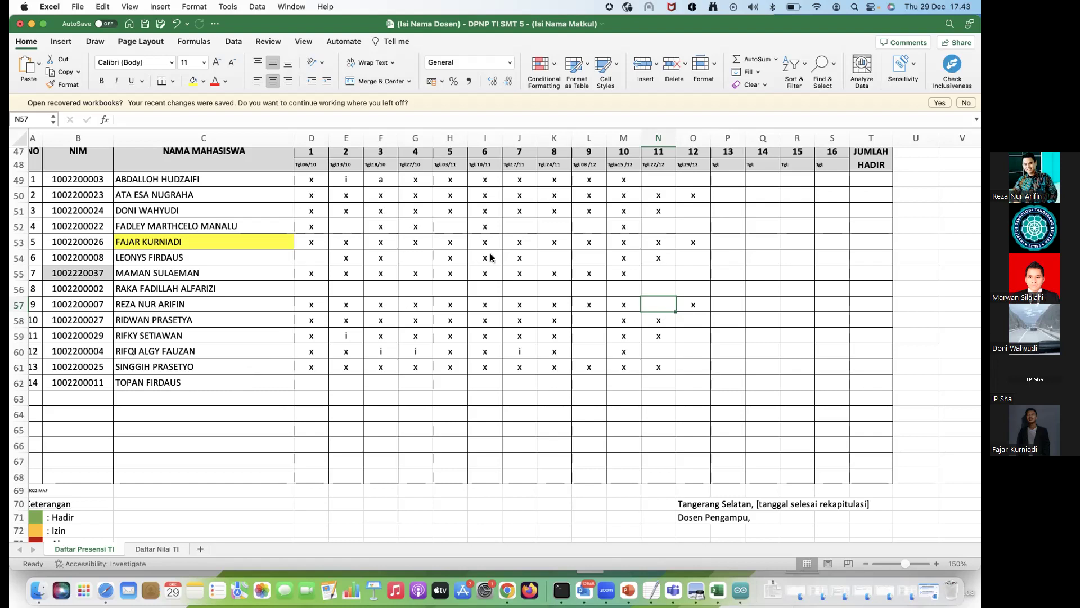
click(717, 222)
click(692, 185)
text(x)
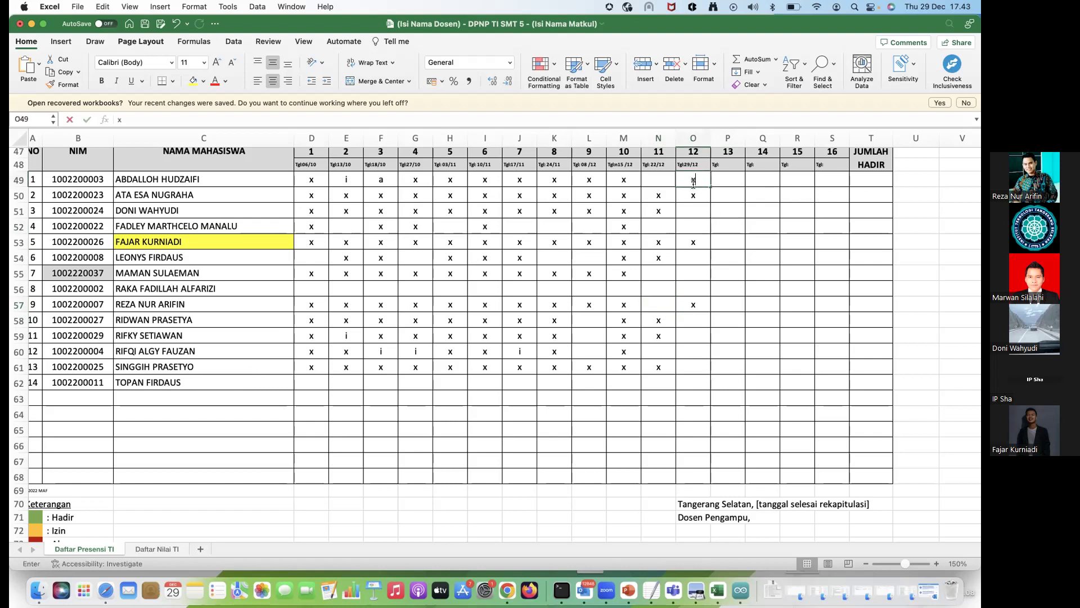
click(698, 367)
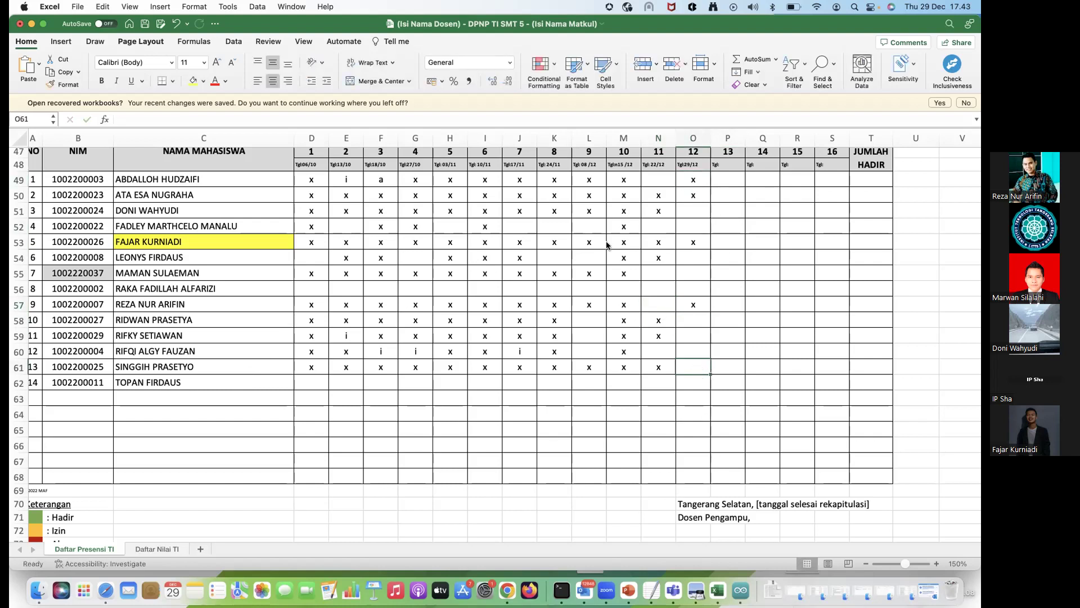
For meeting 12, enter "i" for student 10 in cell O58 and "x" for student 11 in cell O59.
click(680, 315)
text(i)
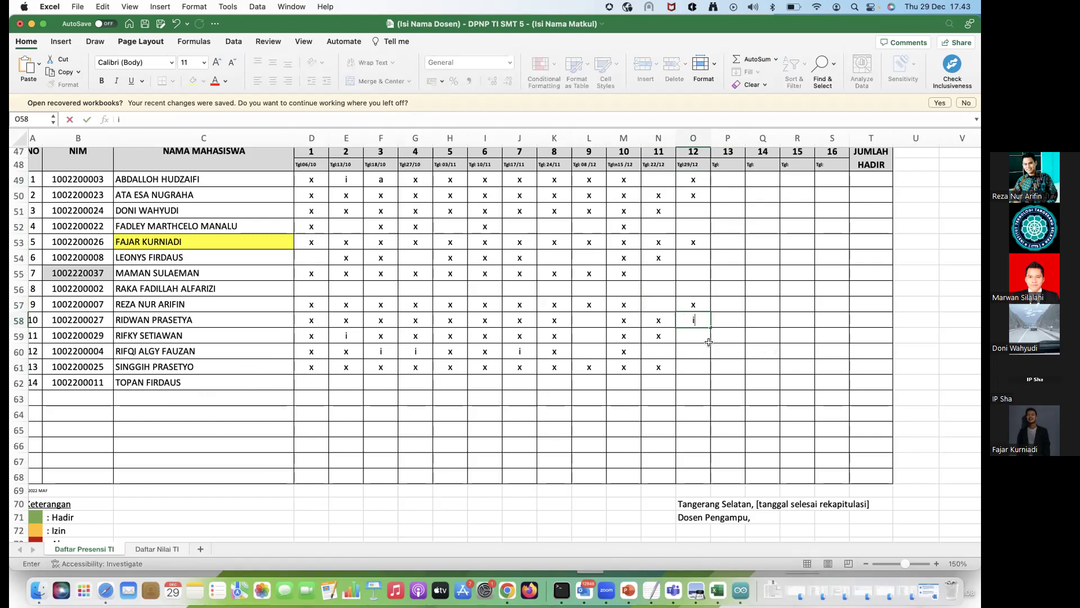
click(696, 335)
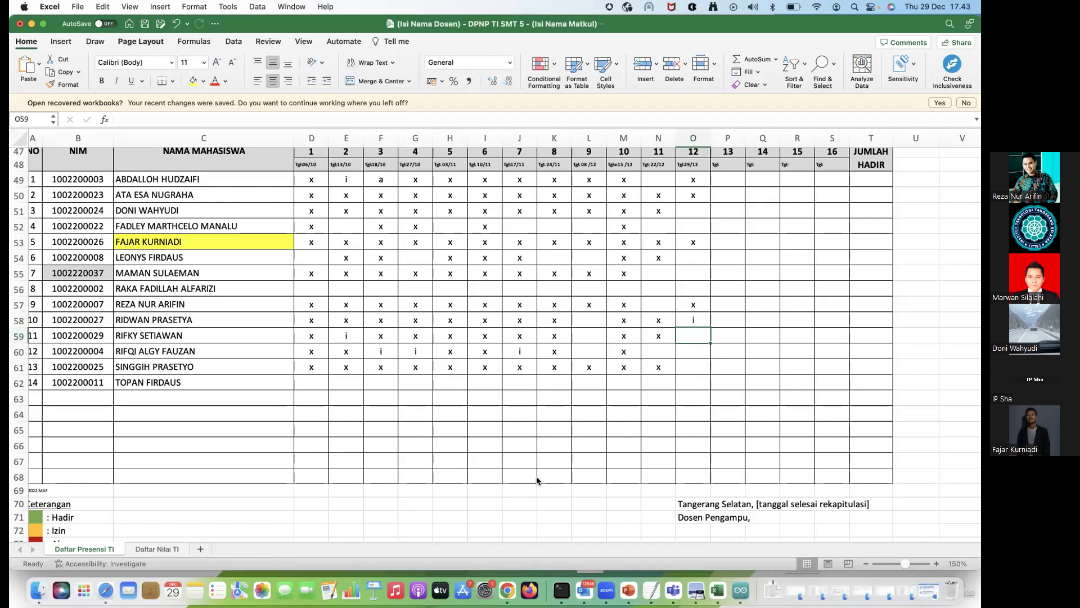
text(x)
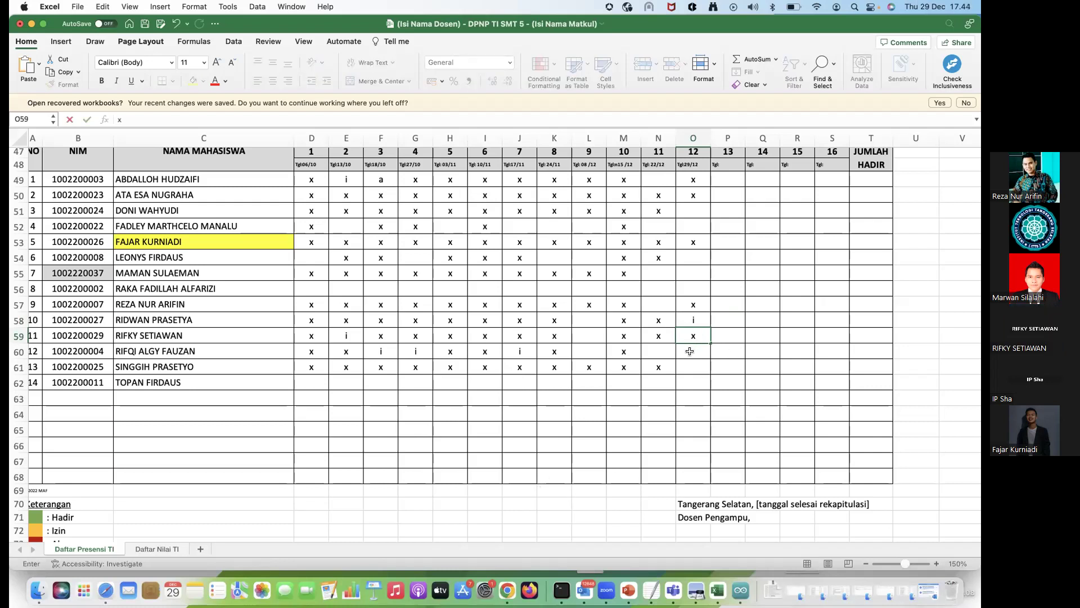
click(690, 351)
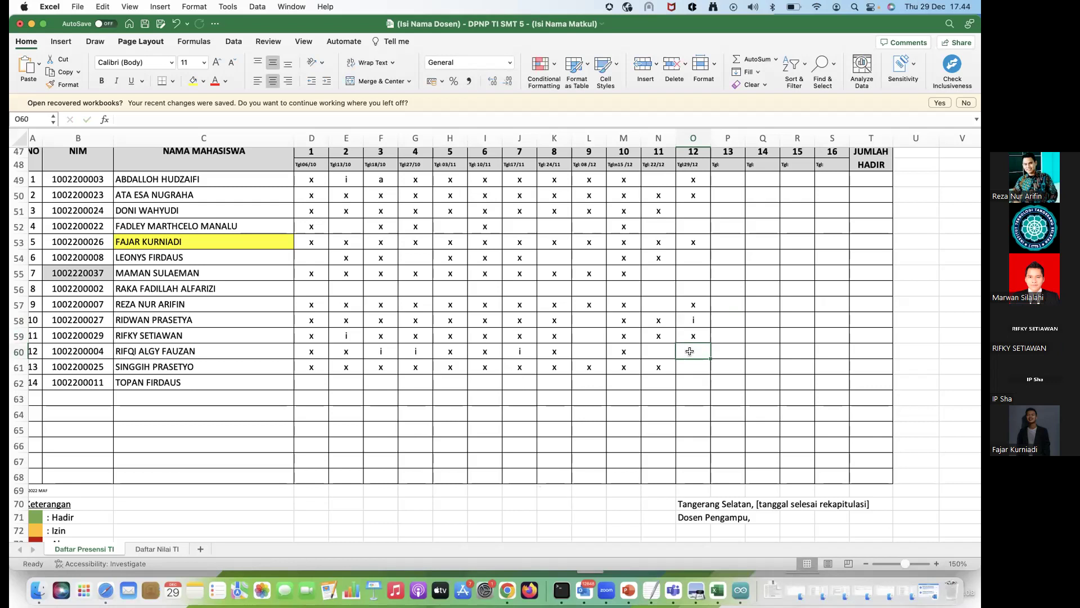
click(690, 363)
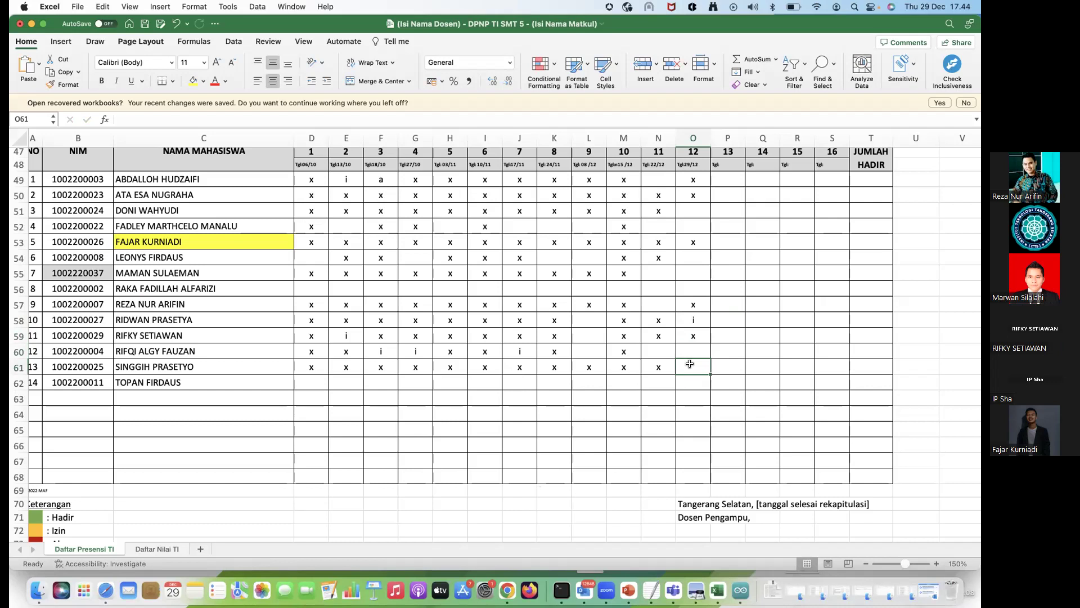
For student 7, enter "x" for meeting 12 in cell O55 and "s" for meeting 11 in cell N55.
scroll(690, 363, up, 2)
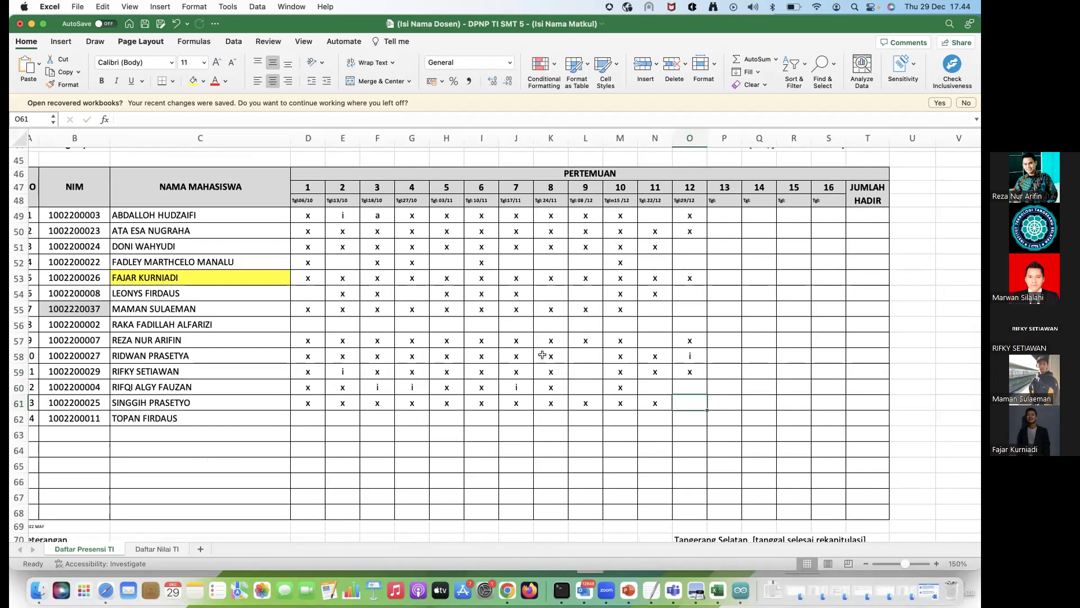
click(684, 312)
text(x)
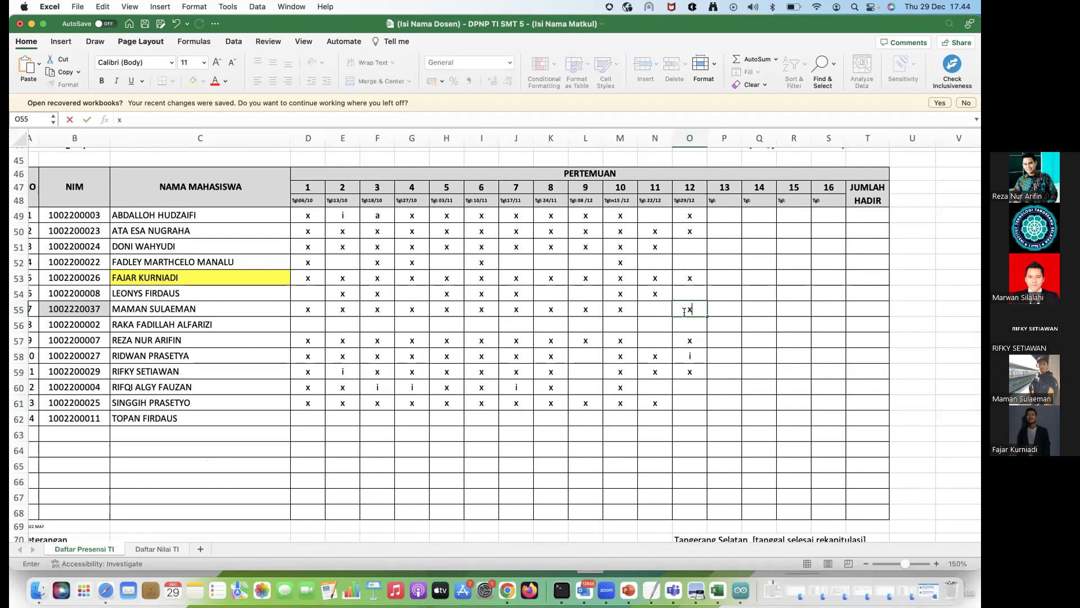
click(651, 309)
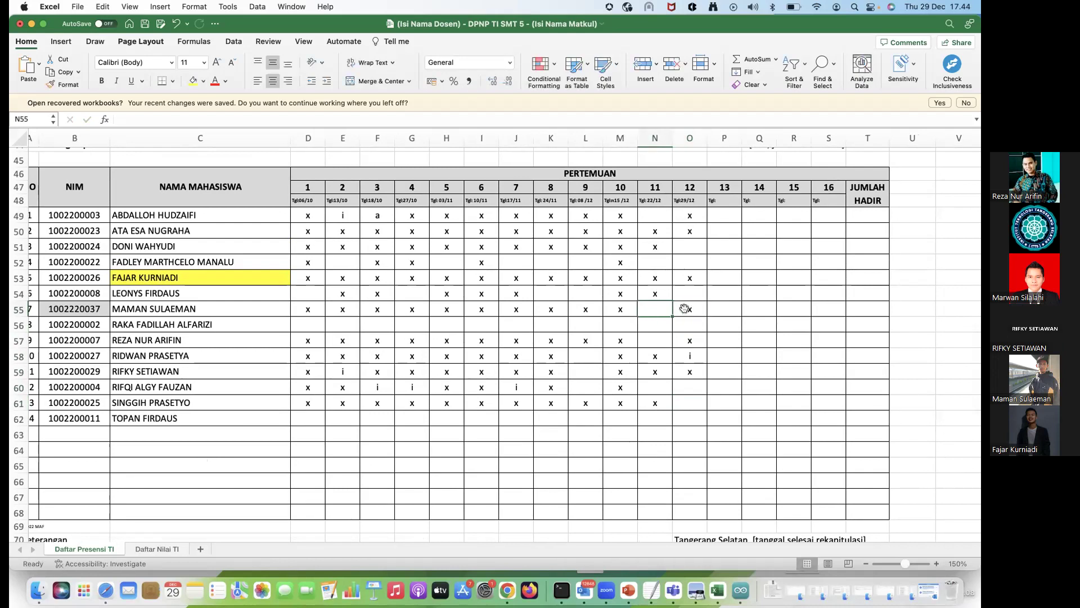
text(s)
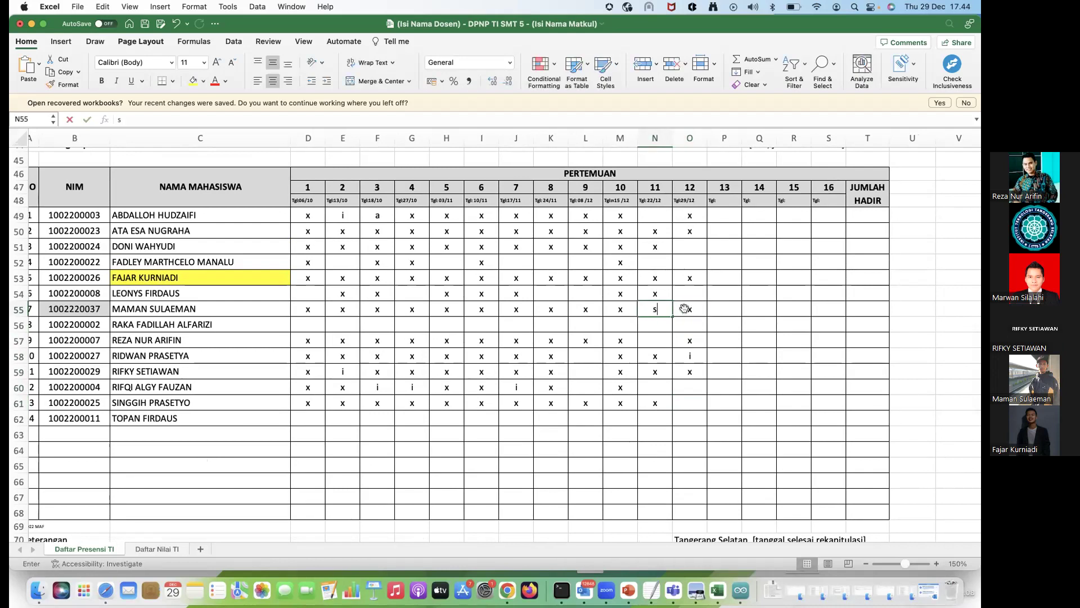
key(ctrl+Return)
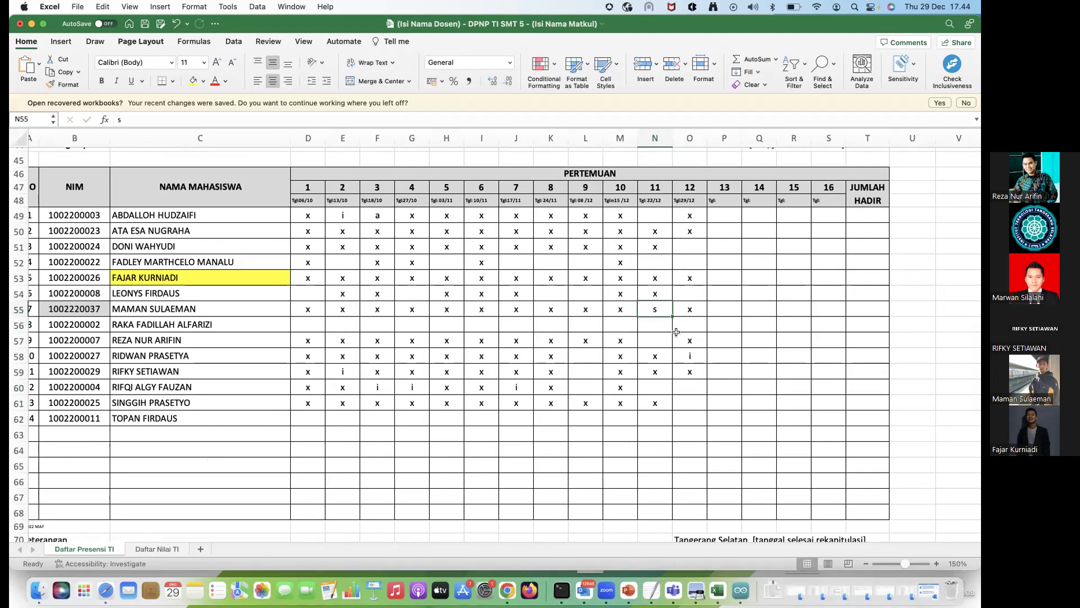
Go over the meeting 12 marks and enter "x" for student 3 in cell O51.
click(684, 324)
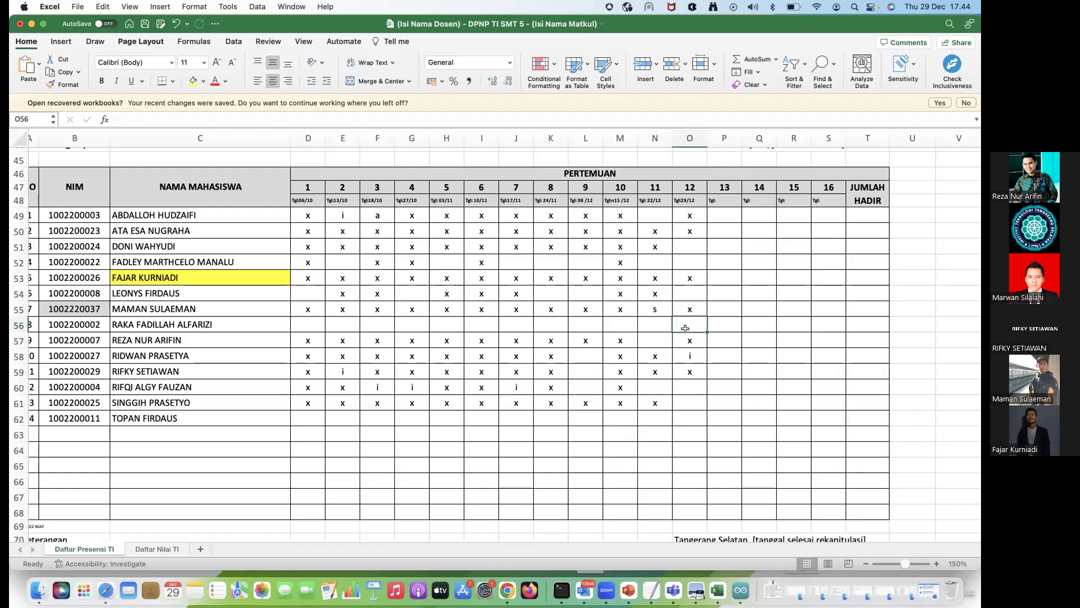
click(684, 400)
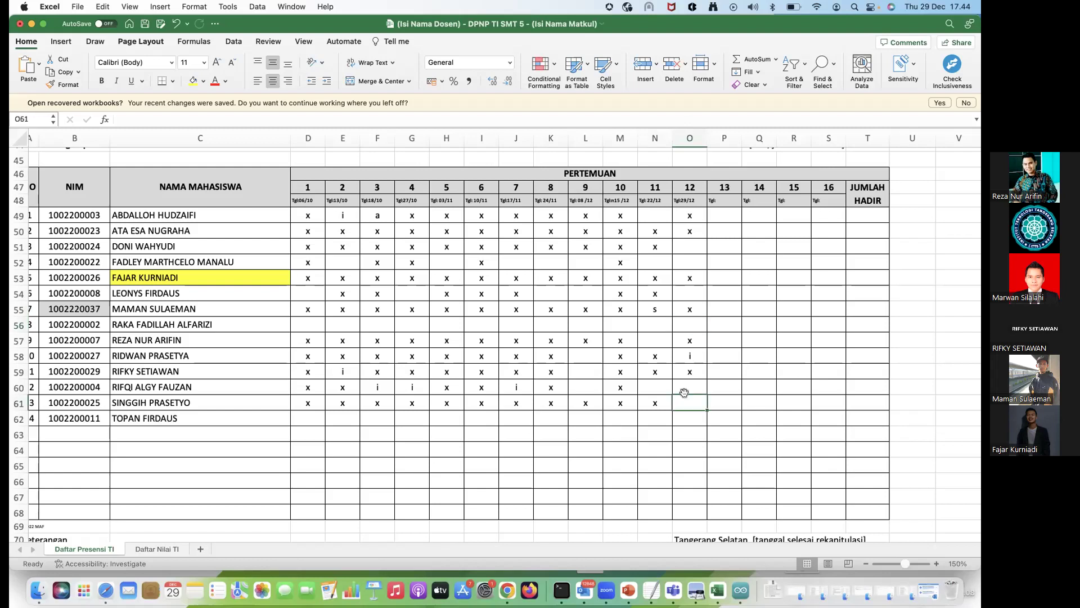
click(690, 248)
click(689, 230)
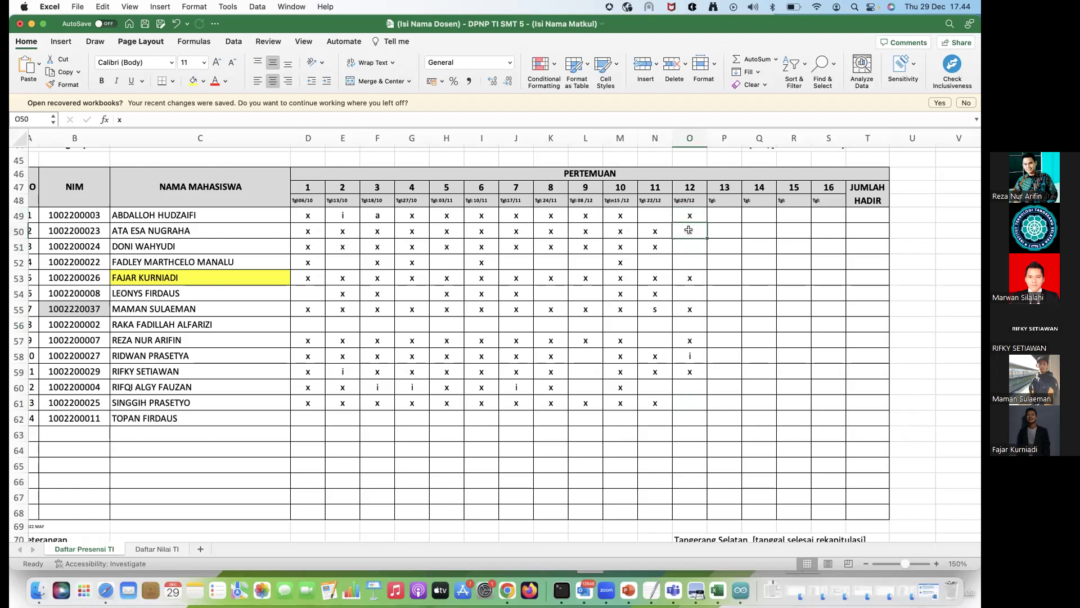
click(689, 273)
click(687, 308)
click(688, 343)
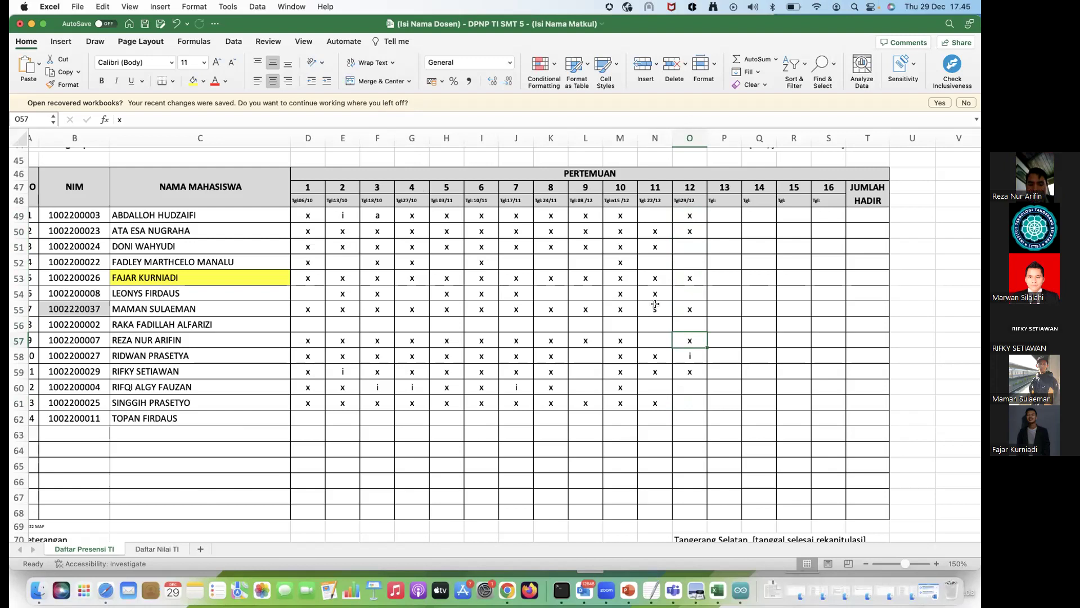
click(683, 248)
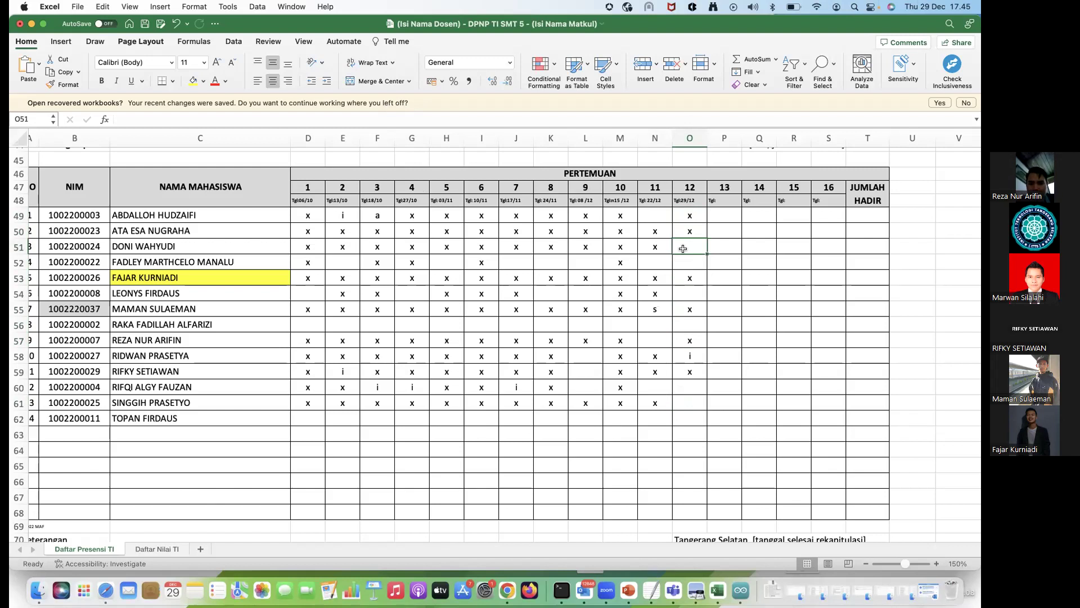
text(x)
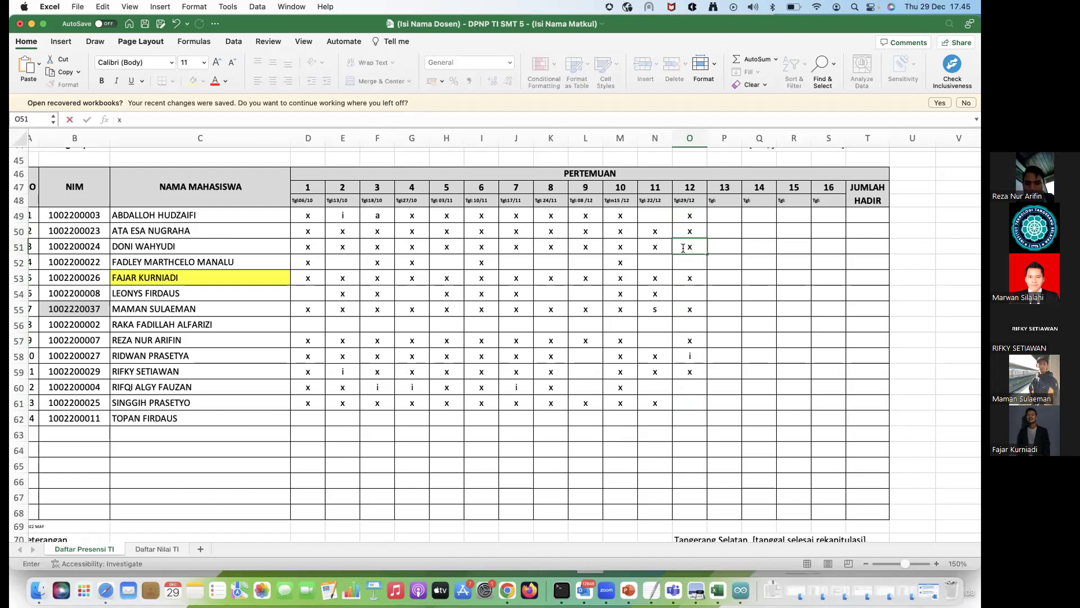
click(714, 296)
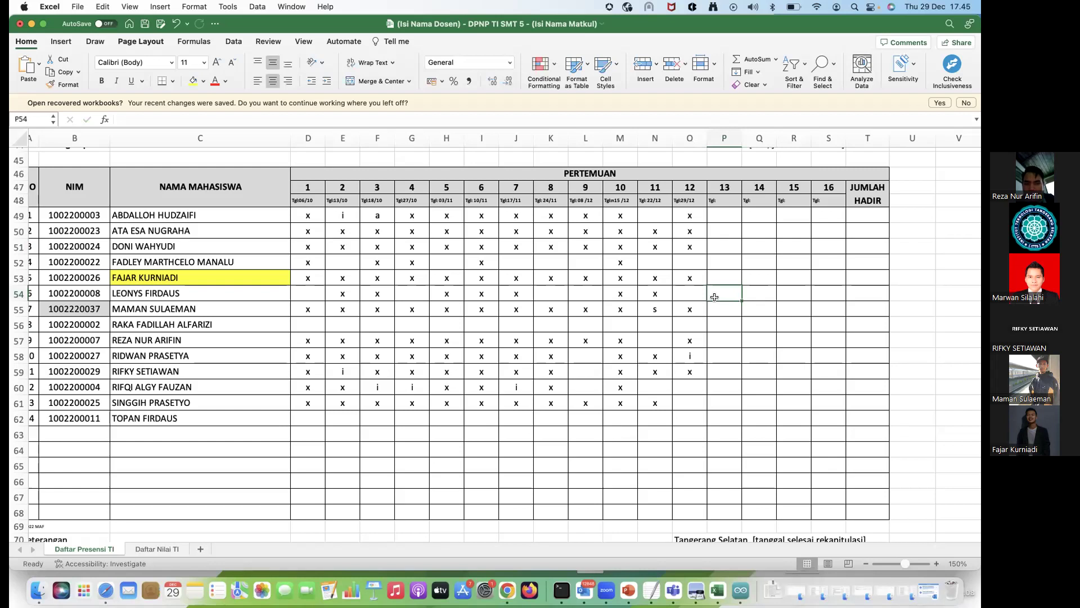